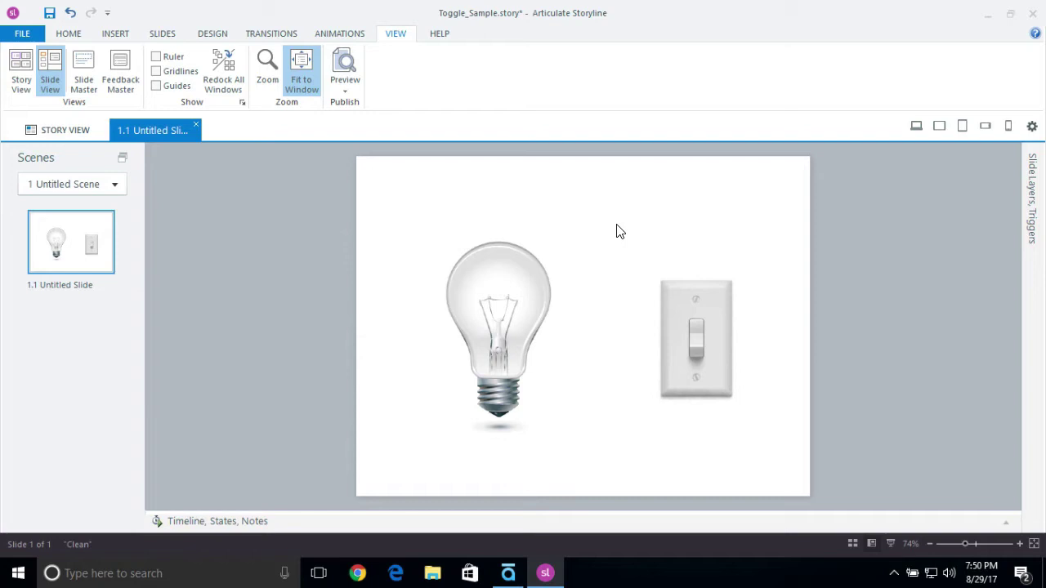
Show the object timeline and review the Switch's Normal and On states
{"action": "left_click", "coordinate": [720, 321]}
{"action": "left_click", "coordinate": [1006, 527]}
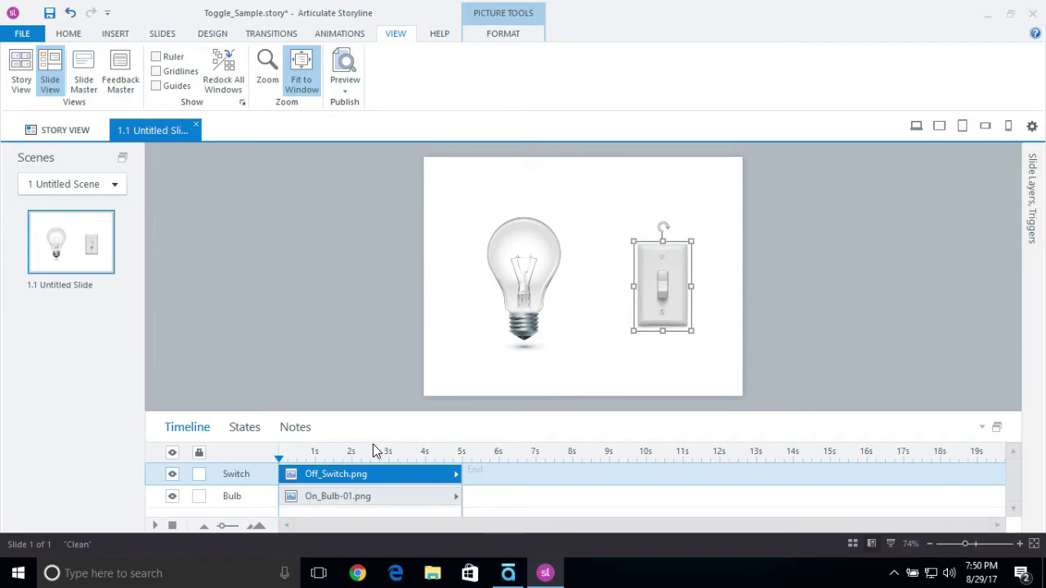
{"action": "left_click_drag", "start_coordinate": [375, 412], "coordinate": [374, 400]}
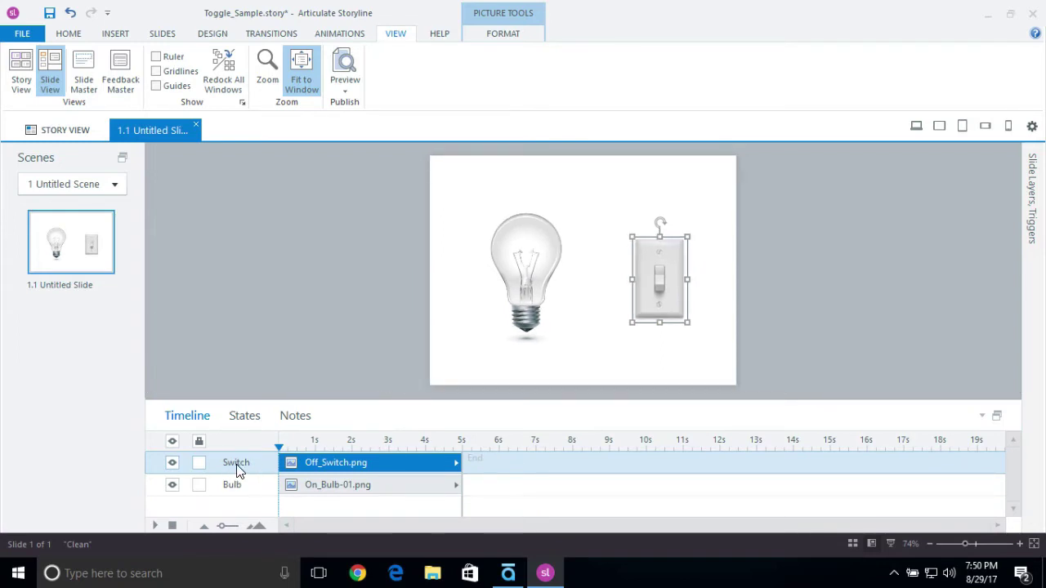
{"action": "left_click", "coordinate": [253, 487]}
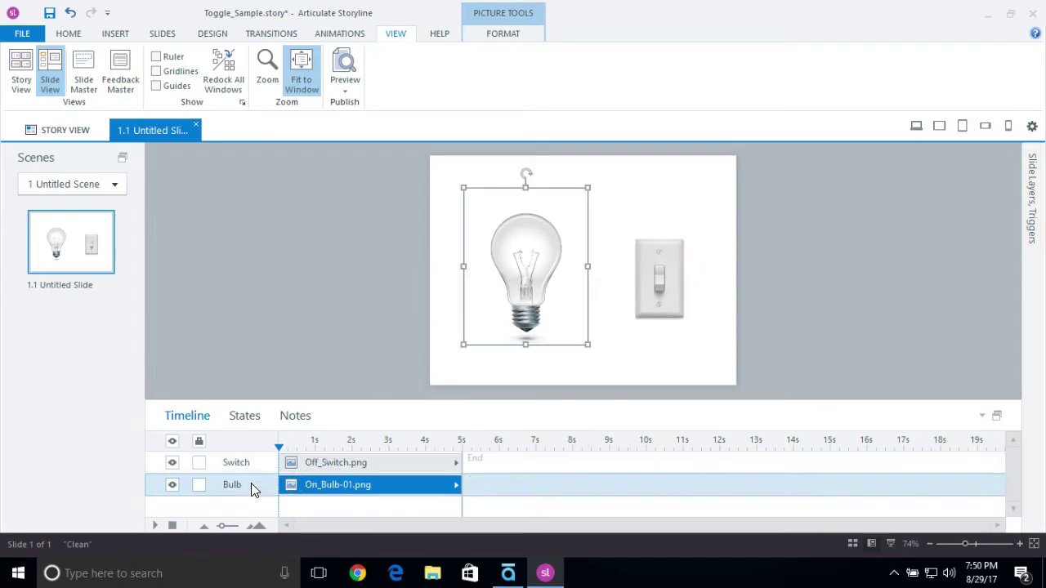
{"action": "left_click", "coordinate": [317, 463]}
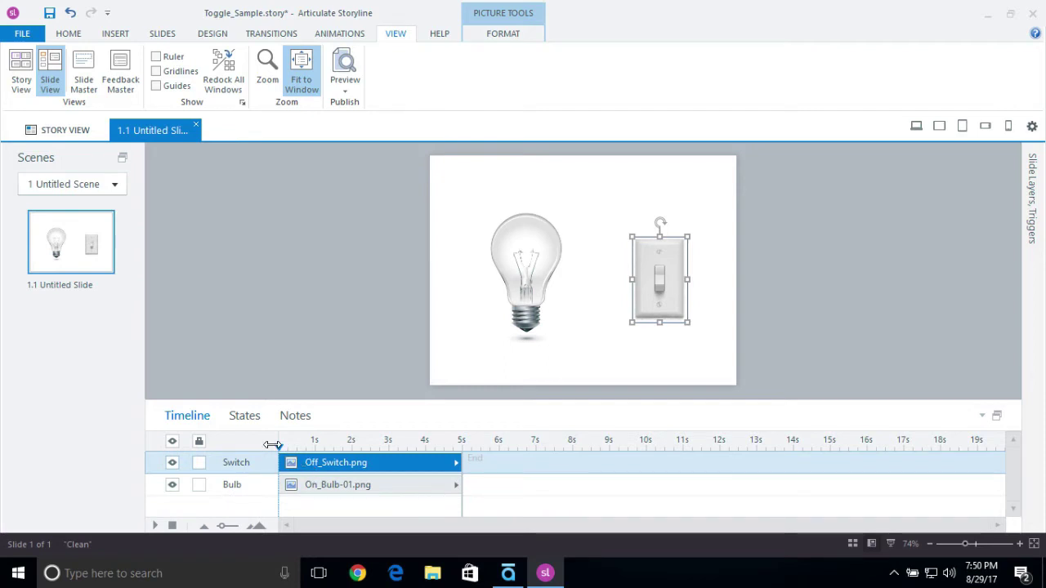
{"action": "left_click", "coordinate": [237, 417]}
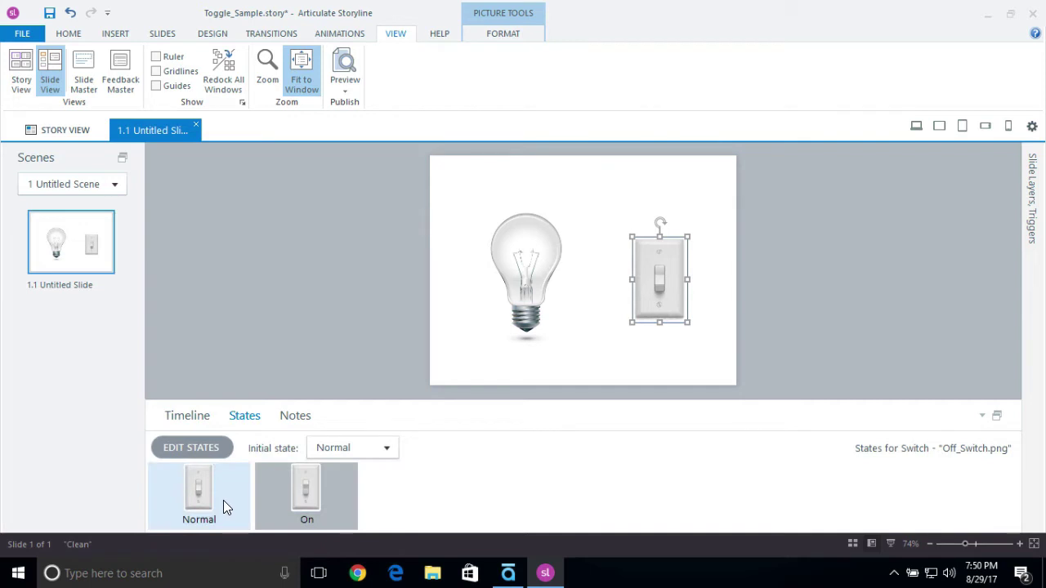
{"action": "left_click", "coordinate": [294, 493]}
Review the Bulb's states: unlit Normal and lit yellow On
{"action": "left_click", "coordinate": [187, 415]}
{"action": "left_click", "coordinate": [316, 484]}
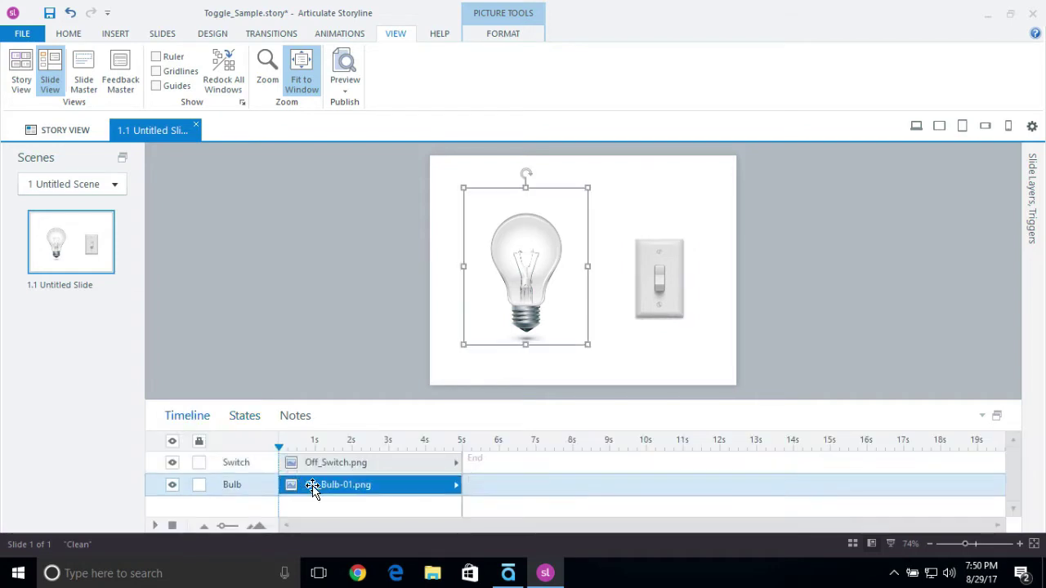
{"action": "left_click", "coordinate": [245, 417]}
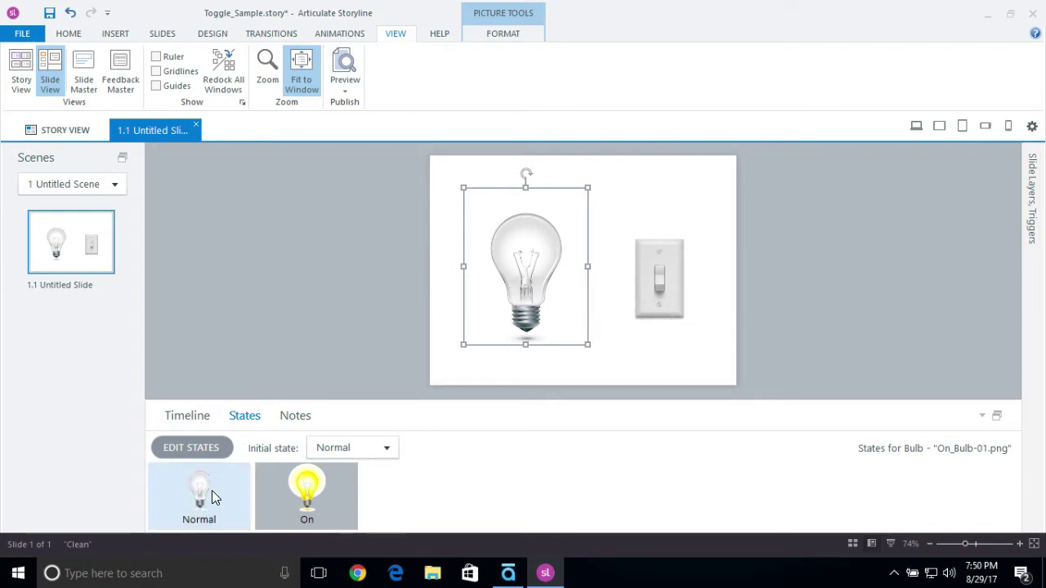
{"action": "left_click", "coordinate": [310, 494]}
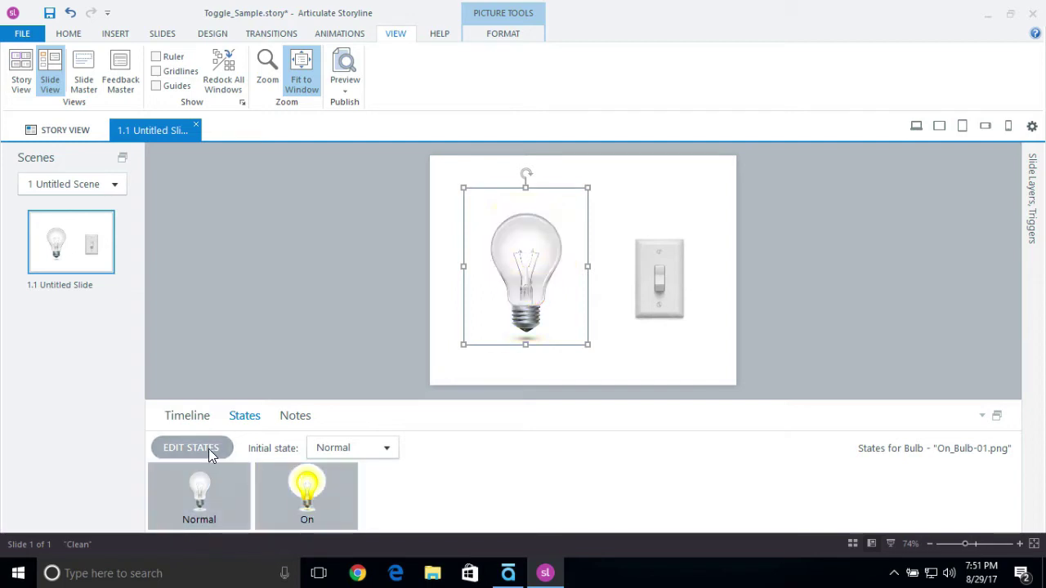
Hide the timeline, show Triggers and Slide Layers, deselect the bulb, and open project variables
{"action": "left_click", "coordinate": [204, 418]}
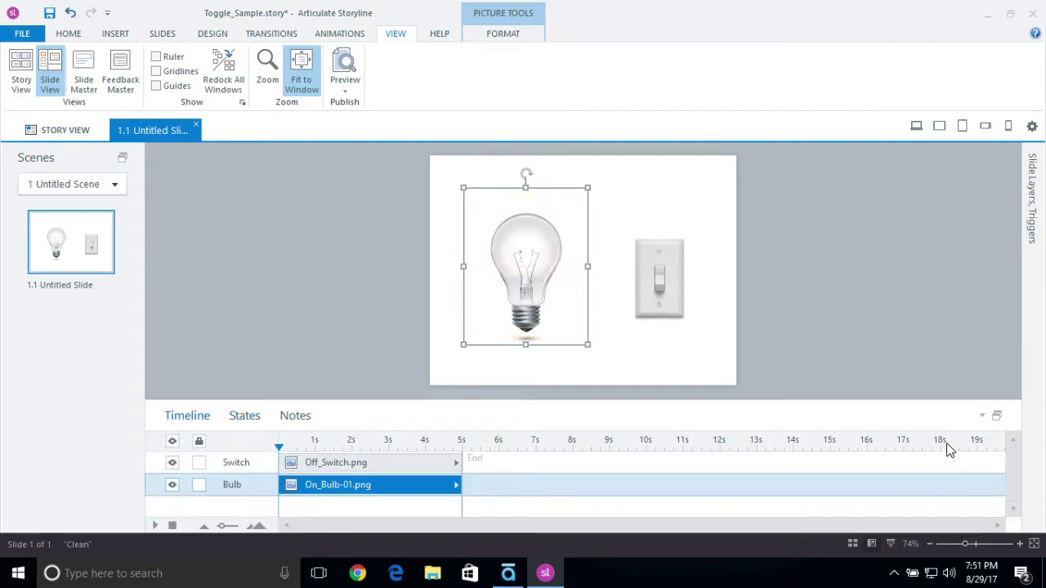
{"action": "left_click", "coordinate": [982, 417]}
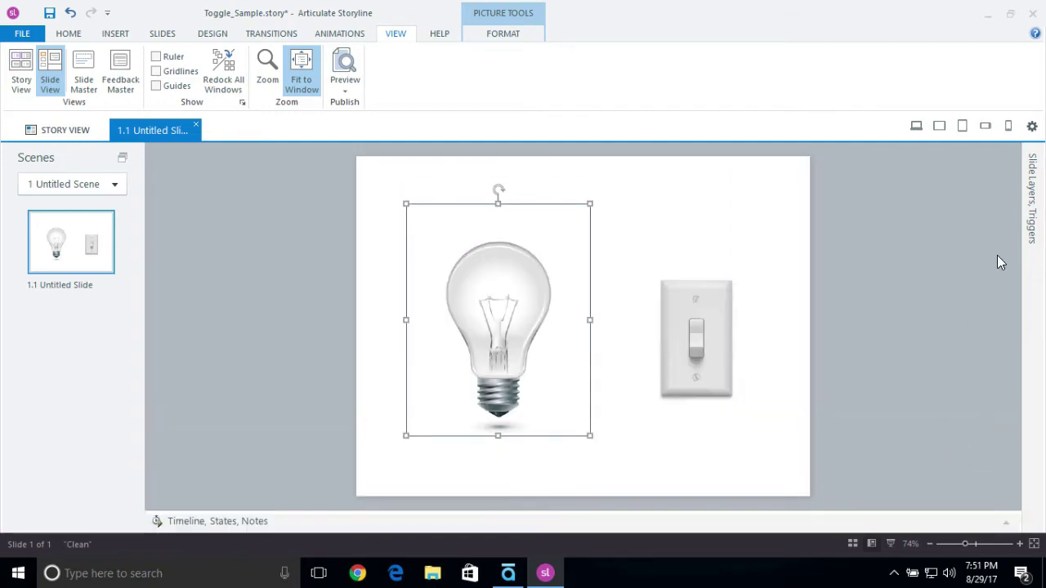
{"action": "left_click", "coordinate": [1032, 196]}
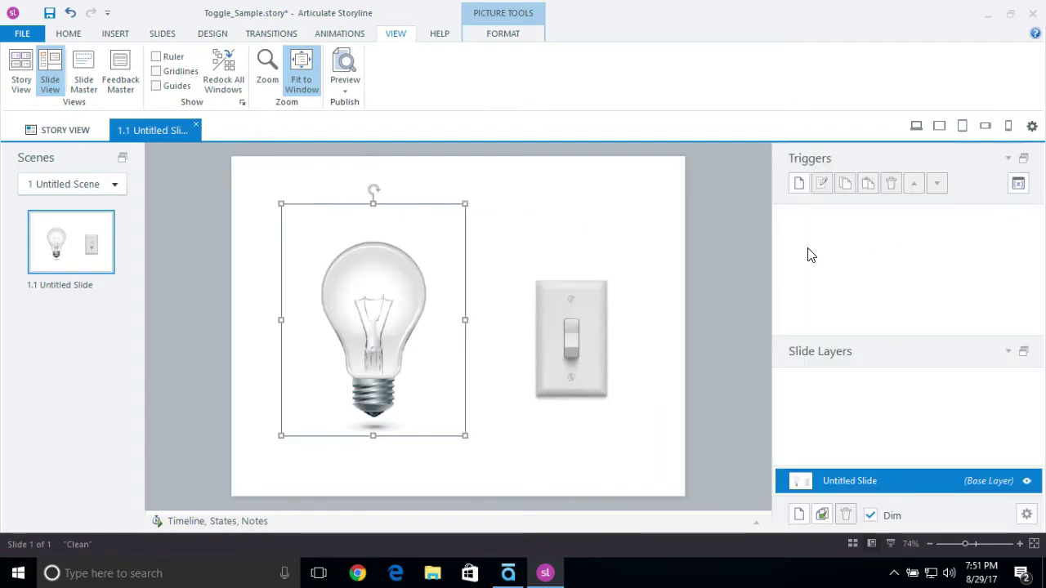
{"action": "left_click", "coordinate": [635, 205]}
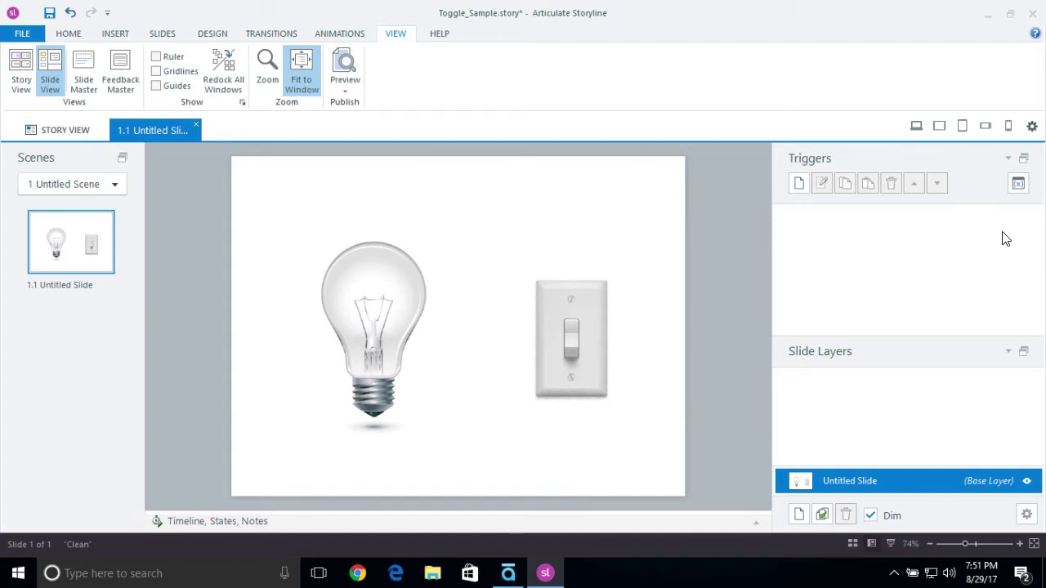
{"action": "left_click", "coordinate": [1018, 183]}
{"action": "left_click_drag", "start_coordinate": [434, 88], "coordinate": [481, 85]}
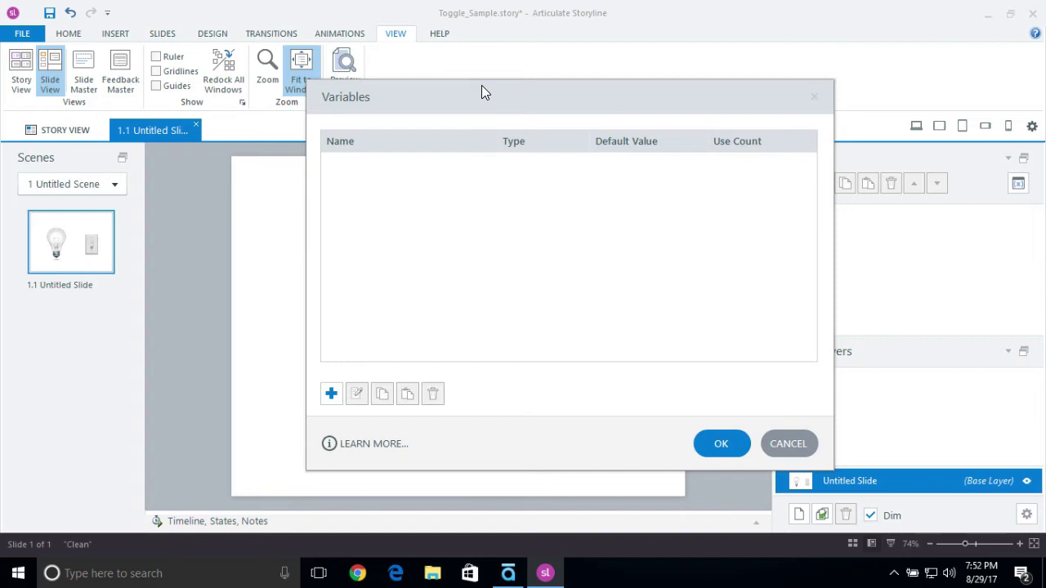
Create a True/False project variable named LightsOn with default value False
{"action": "left_click", "coordinate": [331, 394]}
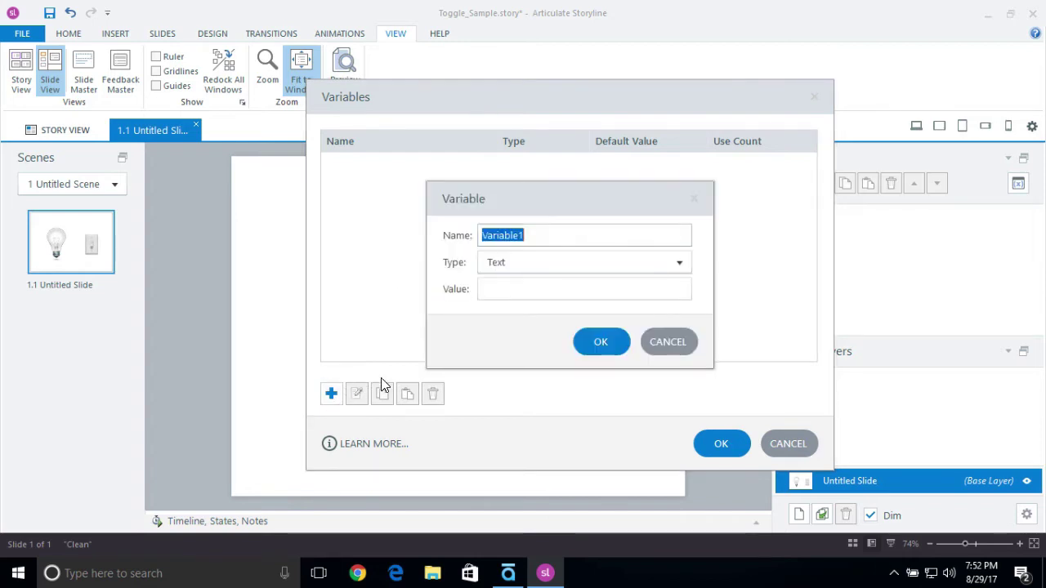
{"action": "type", "text": "Light"}
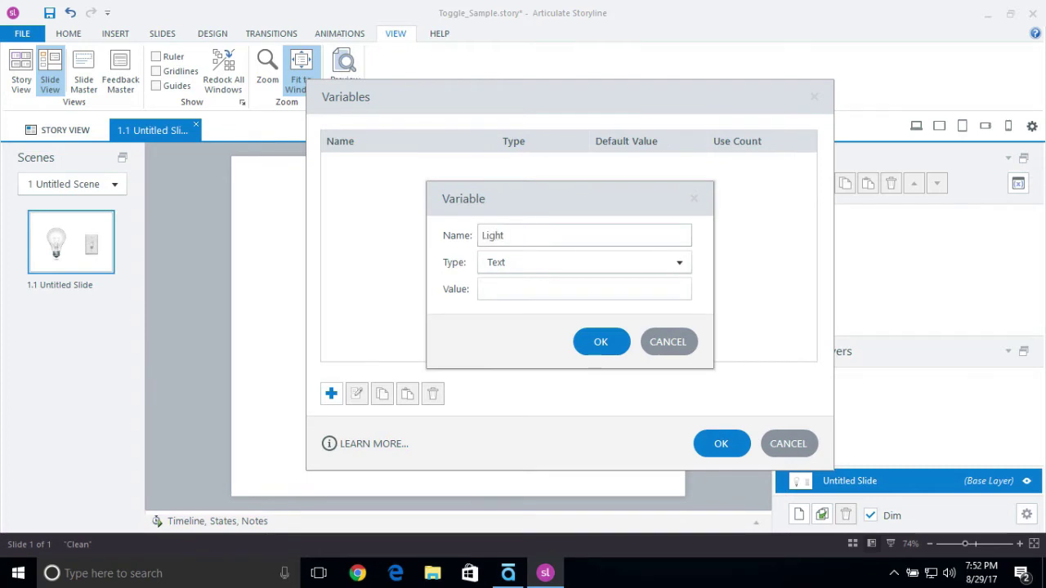
{"action": "type", "text": "On"}
{"action": "left_click", "coordinate": [502, 235]}
{"action": "type", "text": "s"}
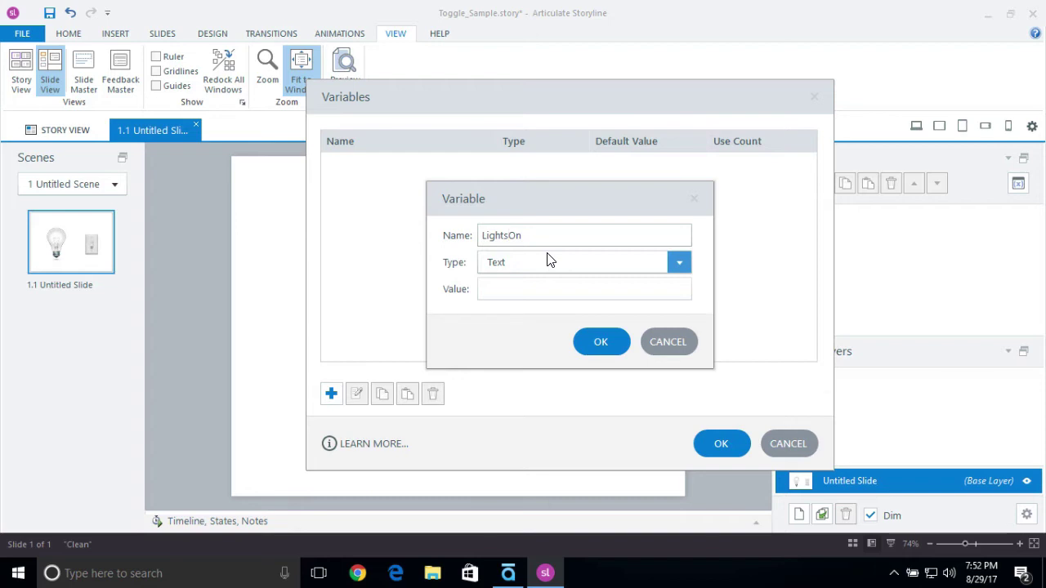
{"action": "left_click", "coordinate": [549, 259]}
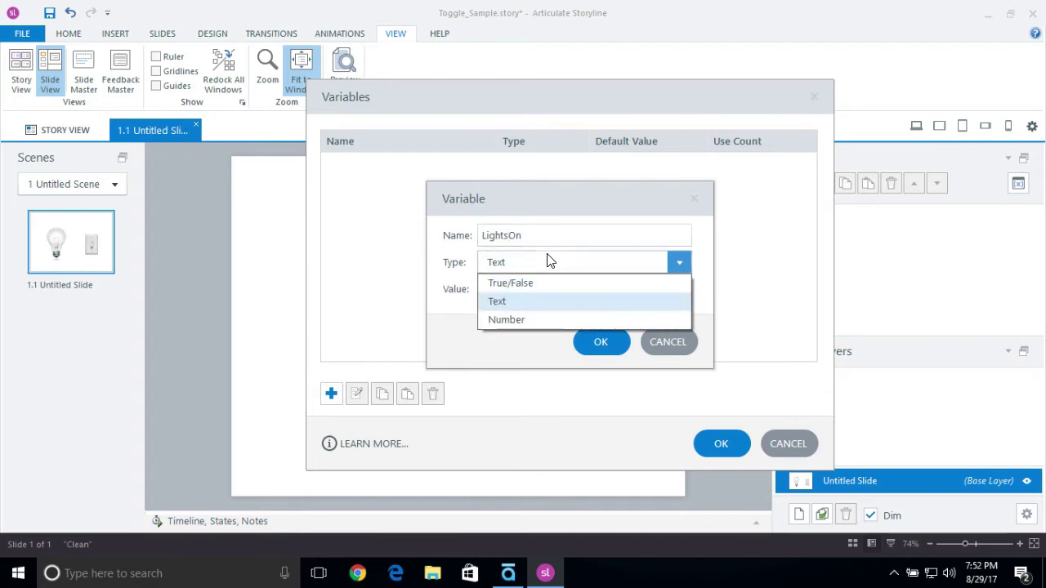
{"action": "left_click", "coordinate": [523, 286]}
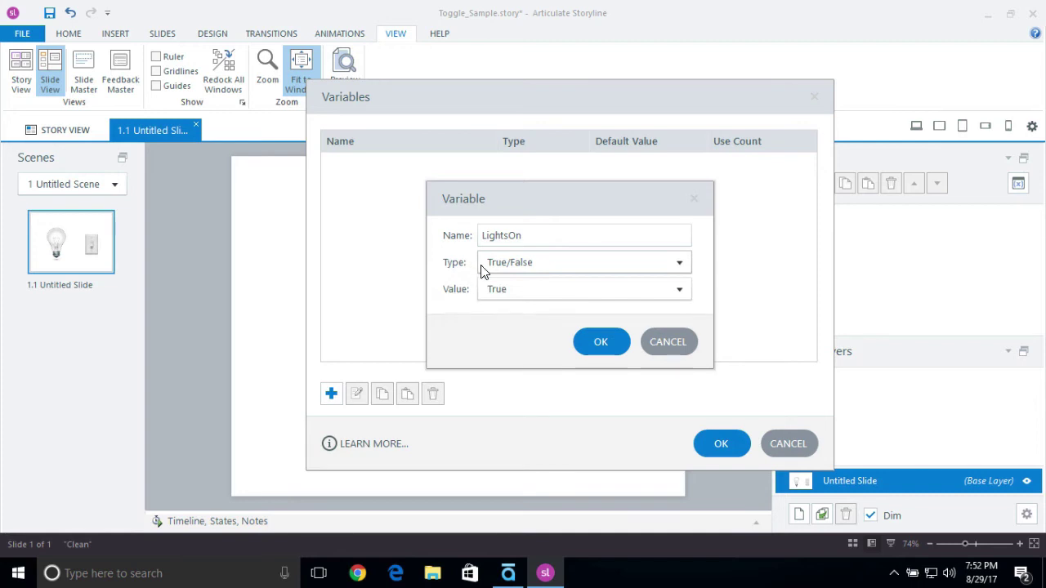
{"action": "left_click", "coordinate": [520, 298]}
{"action": "left_click", "coordinate": [517, 322]}
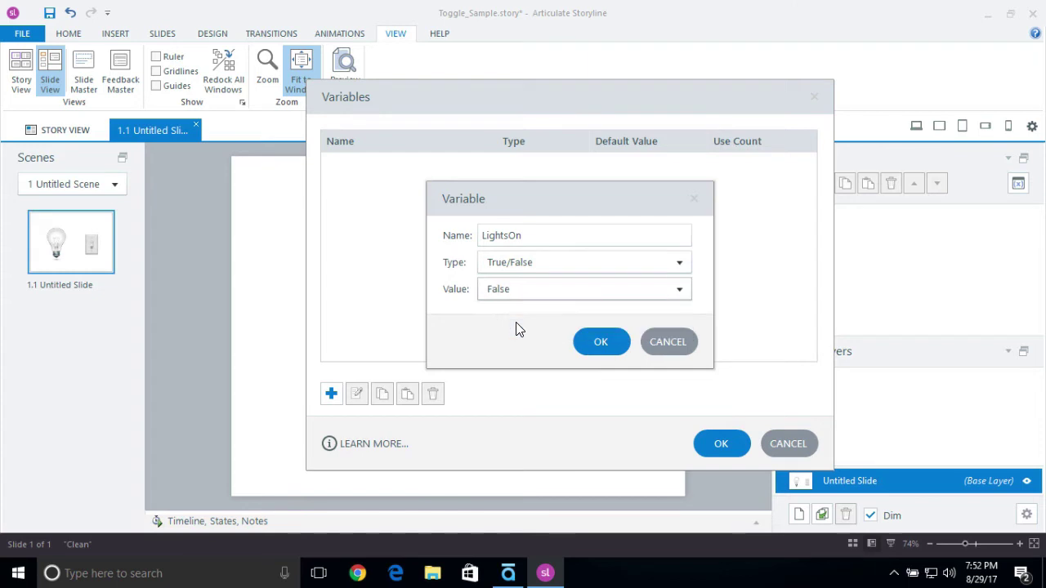
{"action": "left_click", "coordinate": [613, 344]}
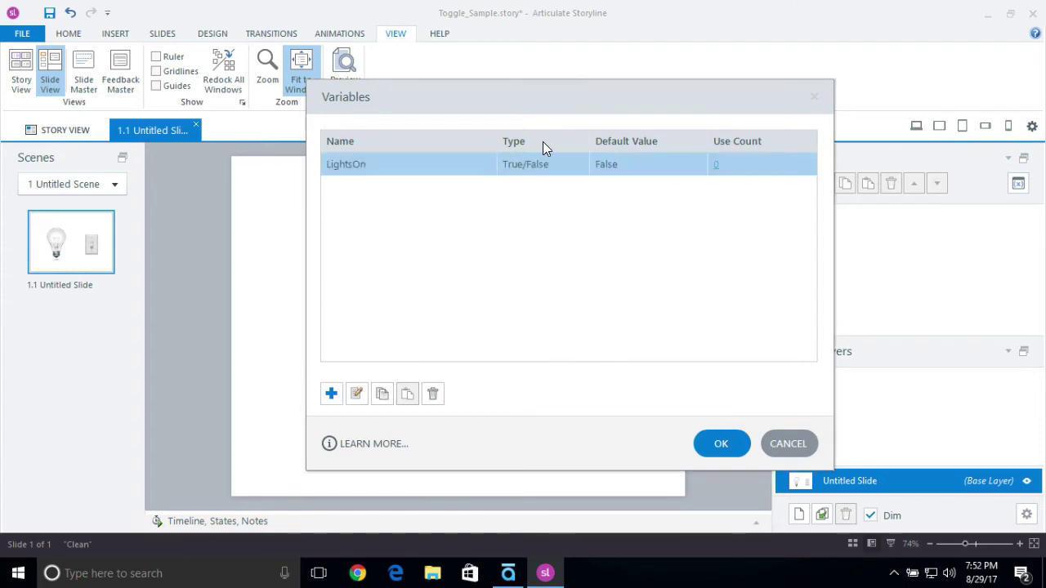
{"action": "left_click", "coordinate": [723, 444]}
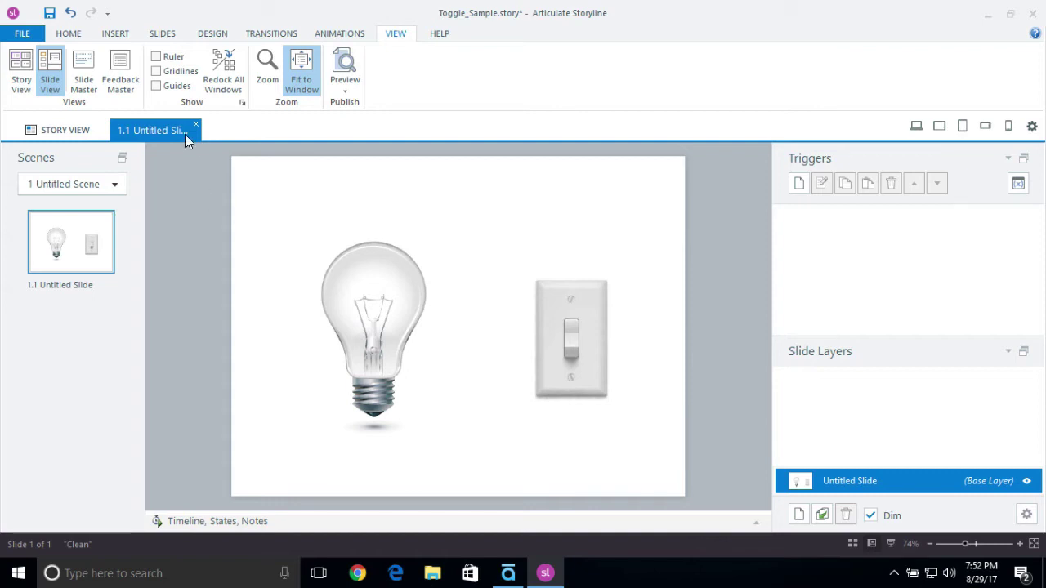
{"action": "left_click", "coordinate": [115, 36]}
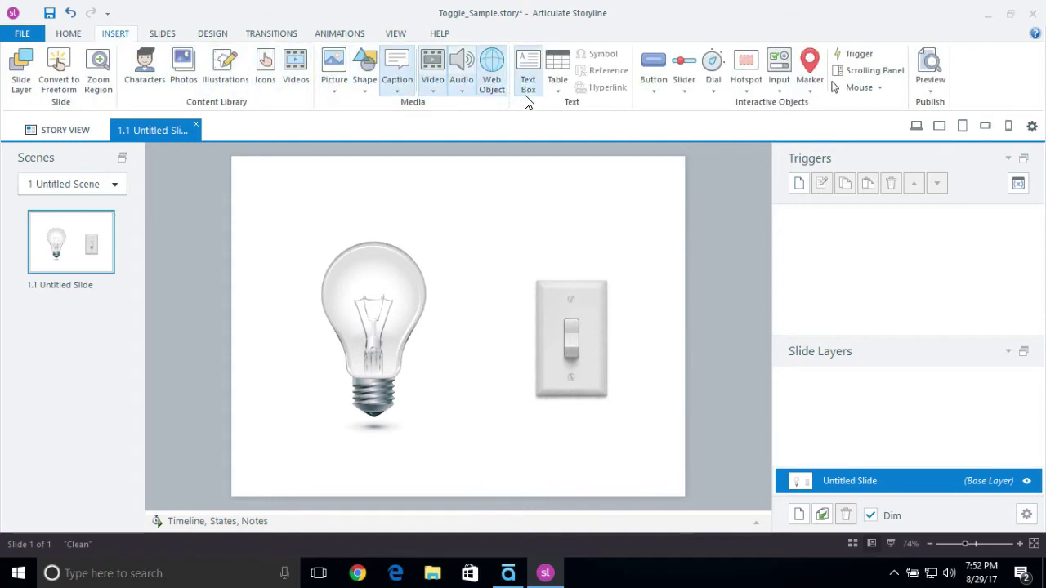
Add a text box reading %LightsOn% above the switch and preview this slide
{"action": "left_click", "coordinate": [532, 75]}
{"action": "left_click", "coordinate": [506, 201]}
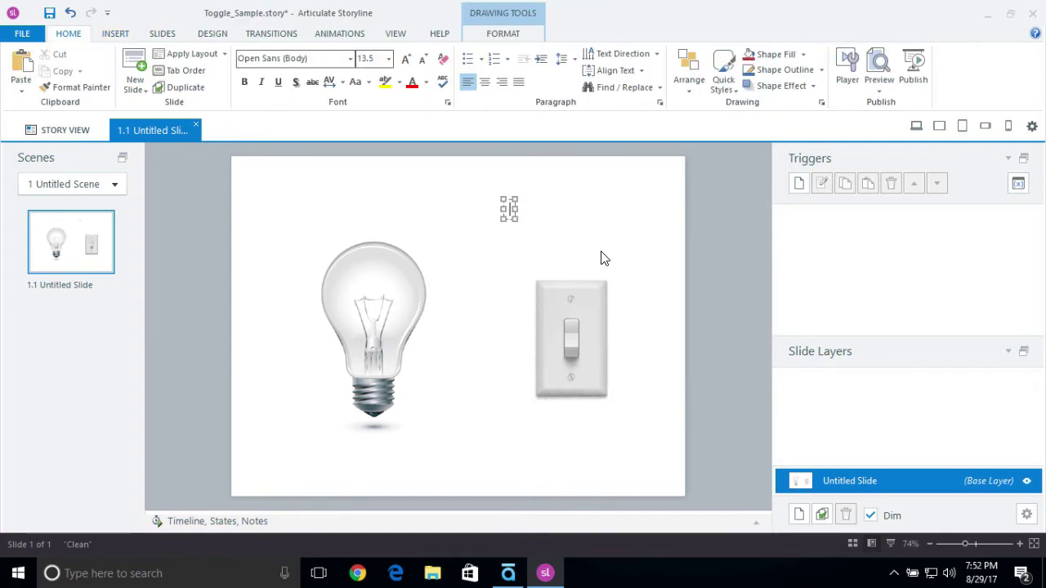
{"action": "type", "text": "%%"}
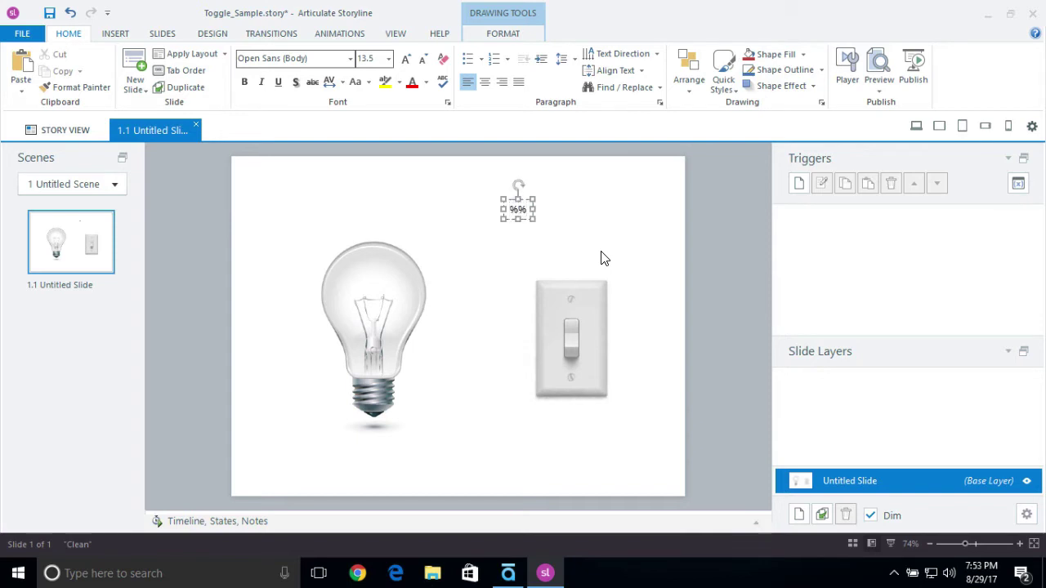
{"action": "type", "text": "LightsOn"}
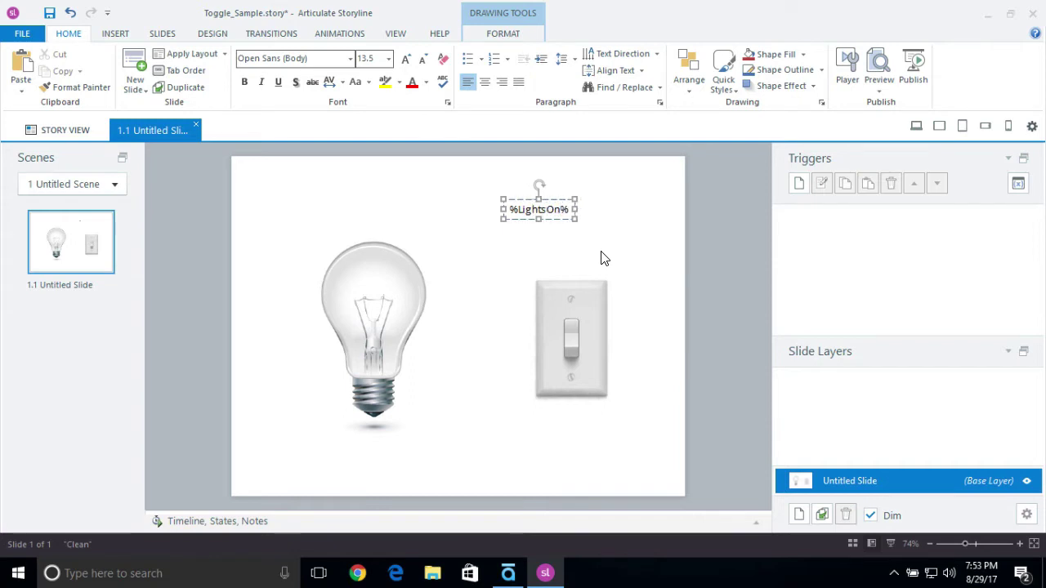
{"action": "left_click", "coordinate": [605, 257]}
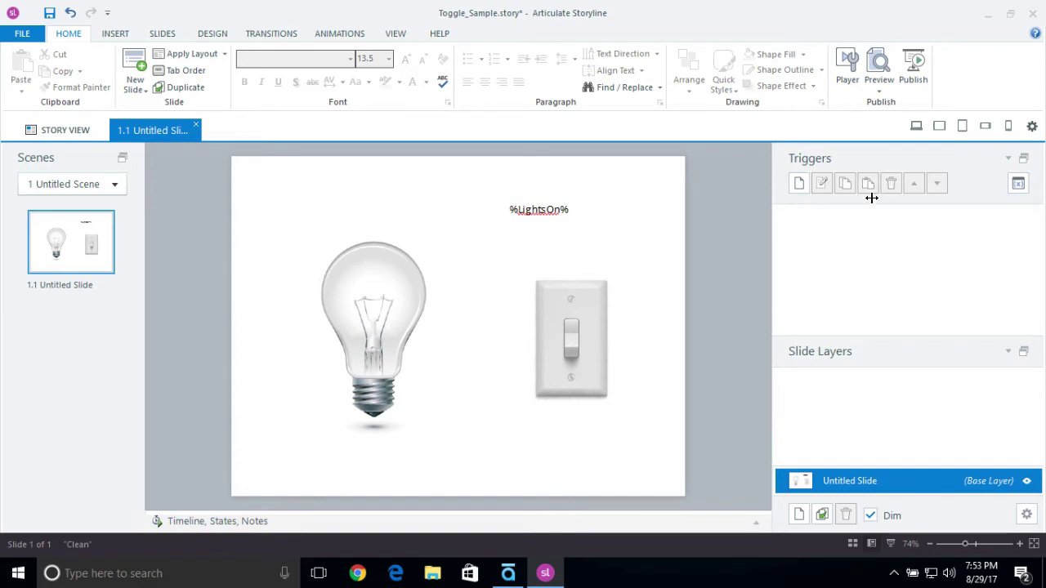
{"action": "left_click", "coordinate": [875, 90]}
{"action": "left_click", "coordinate": [871, 101]}
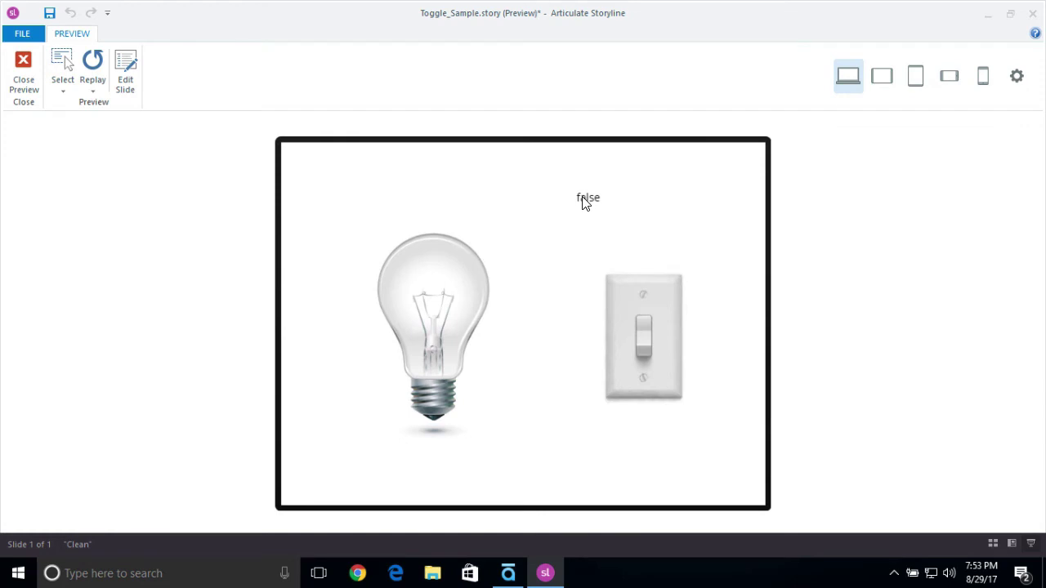
Check the preview shows 'false' and close it
{"action": "left_click", "coordinate": [37, 63]}
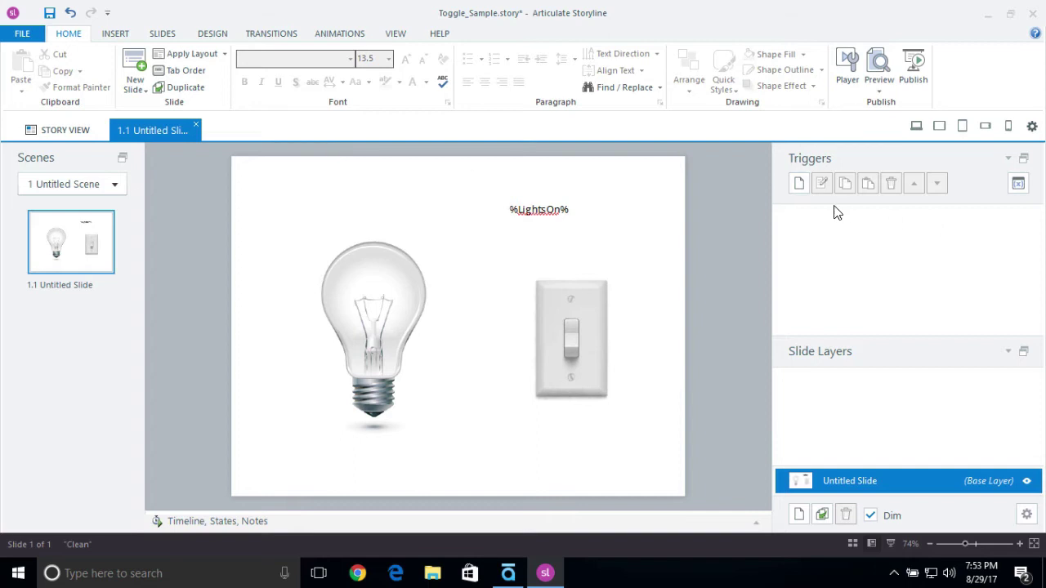
Start a new Adjust variable trigger for LightsOn with the value True
{"action": "left_click", "coordinate": [798, 184]}
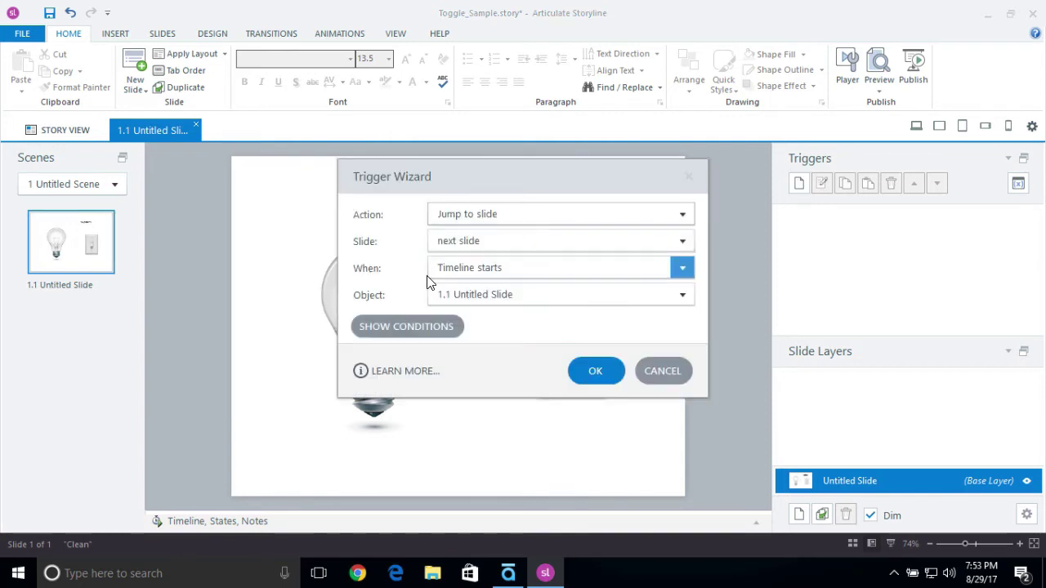
{"action": "left_click", "coordinate": [473, 218]}
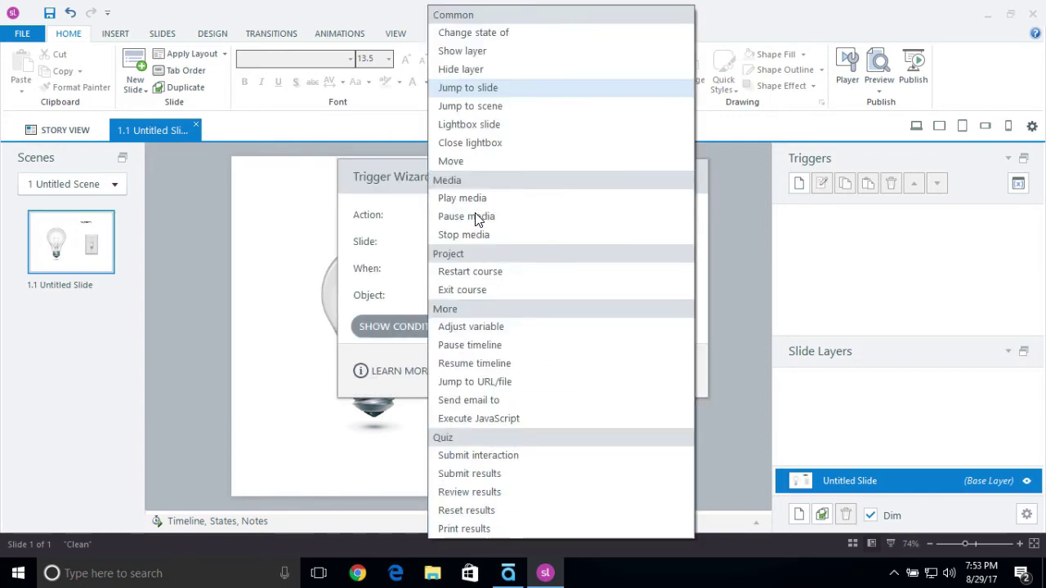
{"action": "left_click", "coordinate": [496, 328]}
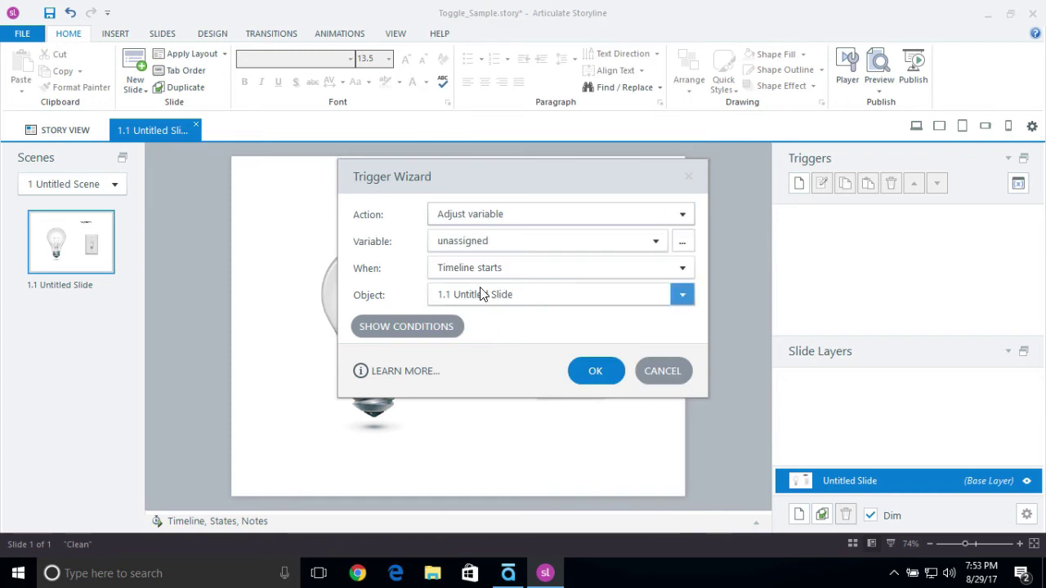
{"action": "left_click", "coordinate": [484, 236]}
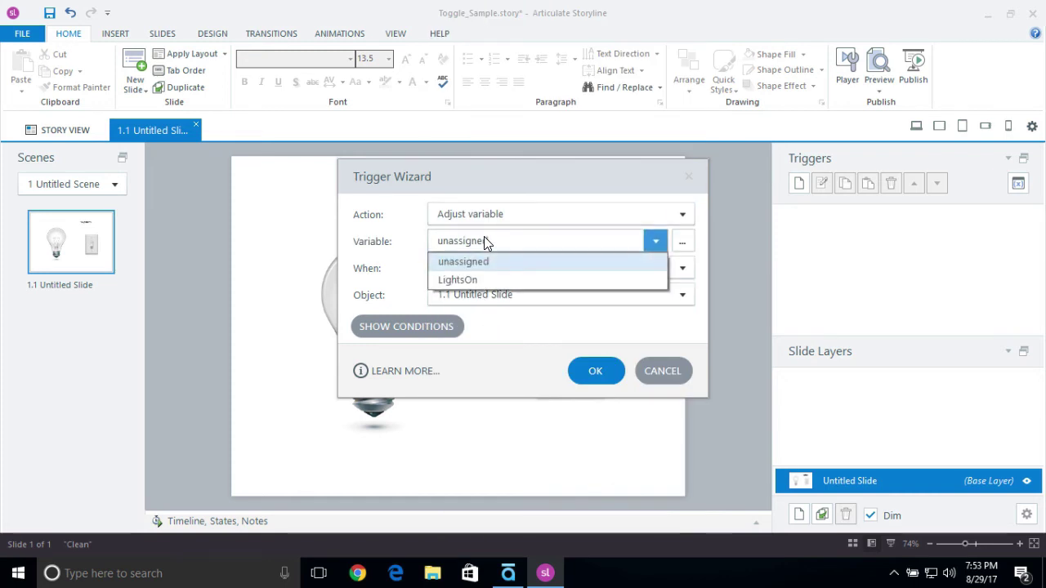
{"action": "left_click", "coordinate": [470, 280]}
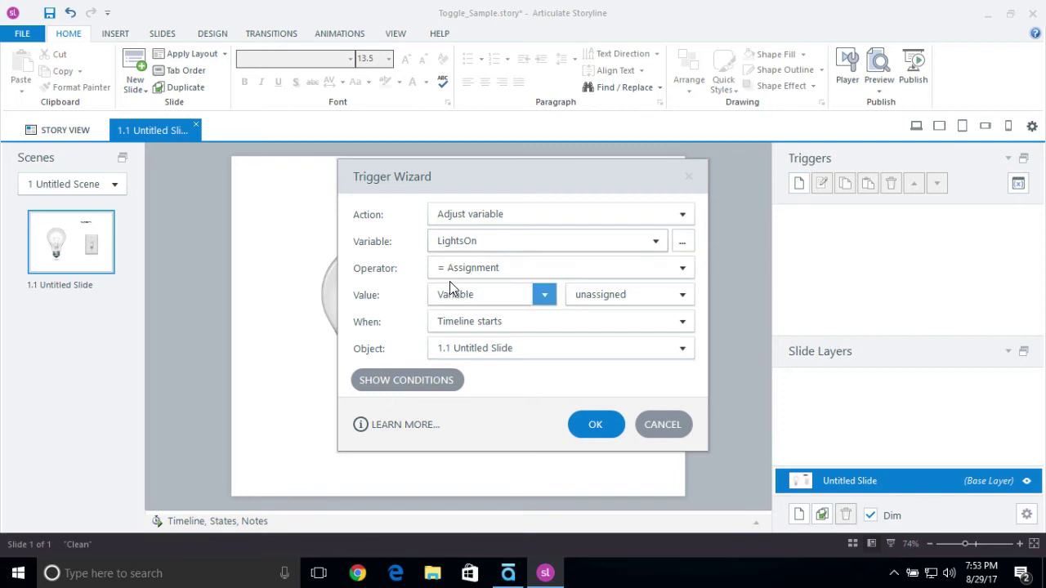
{"action": "left_click", "coordinate": [444, 297]}
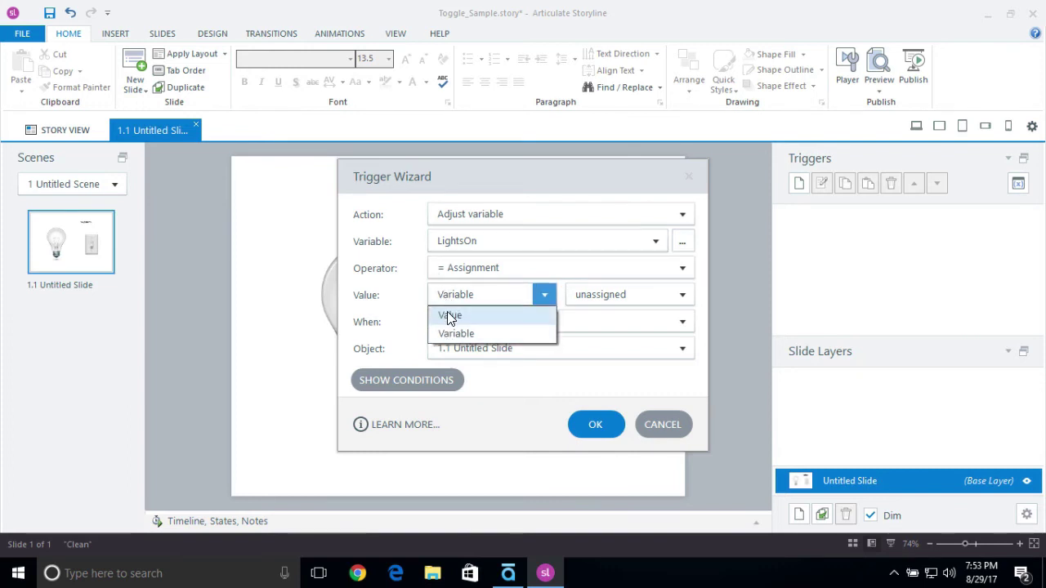
{"action": "left_click", "coordinate": [448, 315]}
{"action": "left_click", "coordinate": [602, 299]}
{"action": "left_click", "coordinate": [602, 318]}
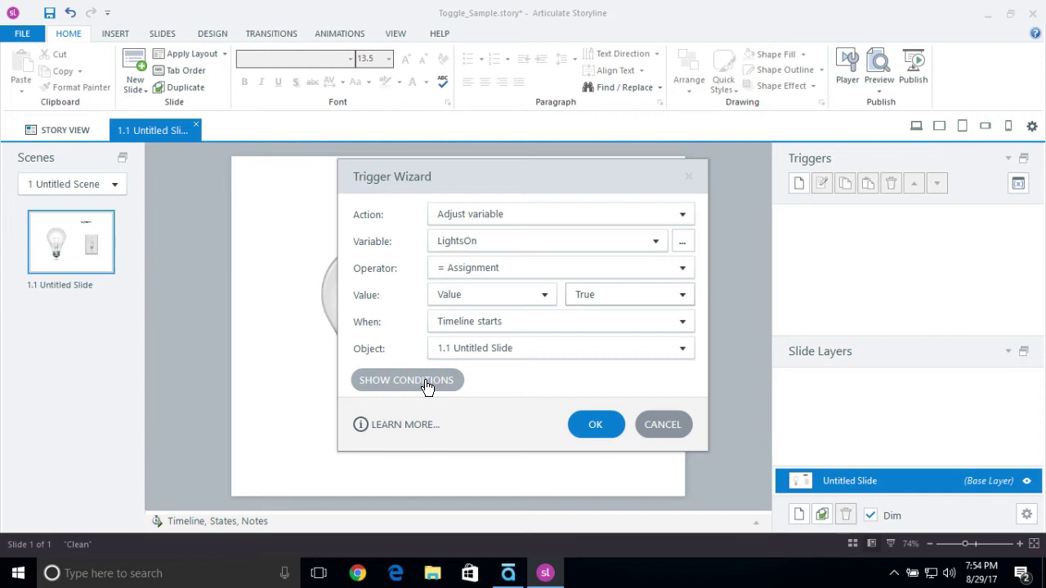
Make the trigger use = NOT Assignment when the user clicks the Switch, and save it
{"action": "left_click", "coordinate": [511, 268]}
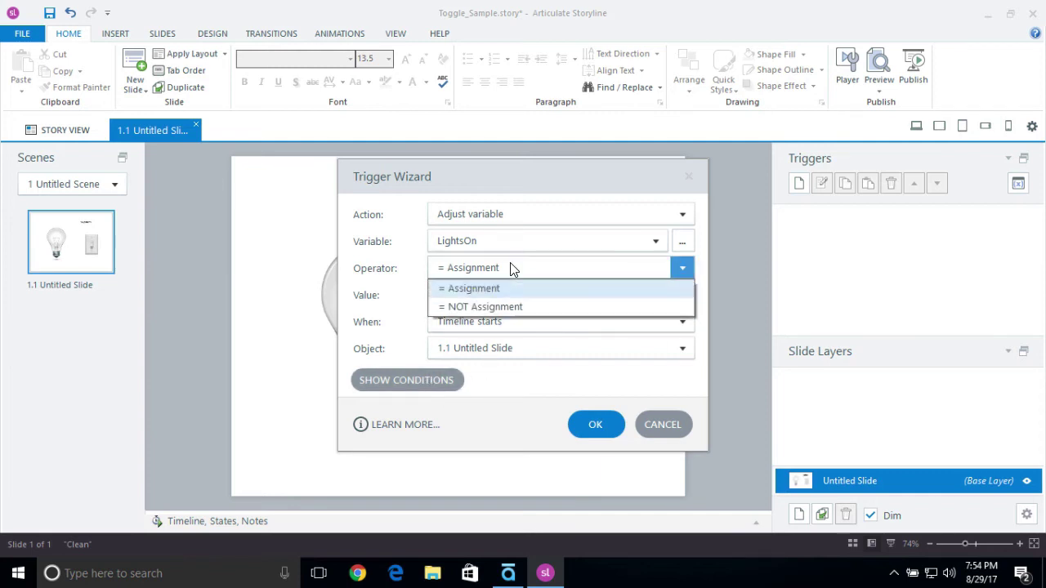
{"action": "left_click", "coordinate": [502, 308]}
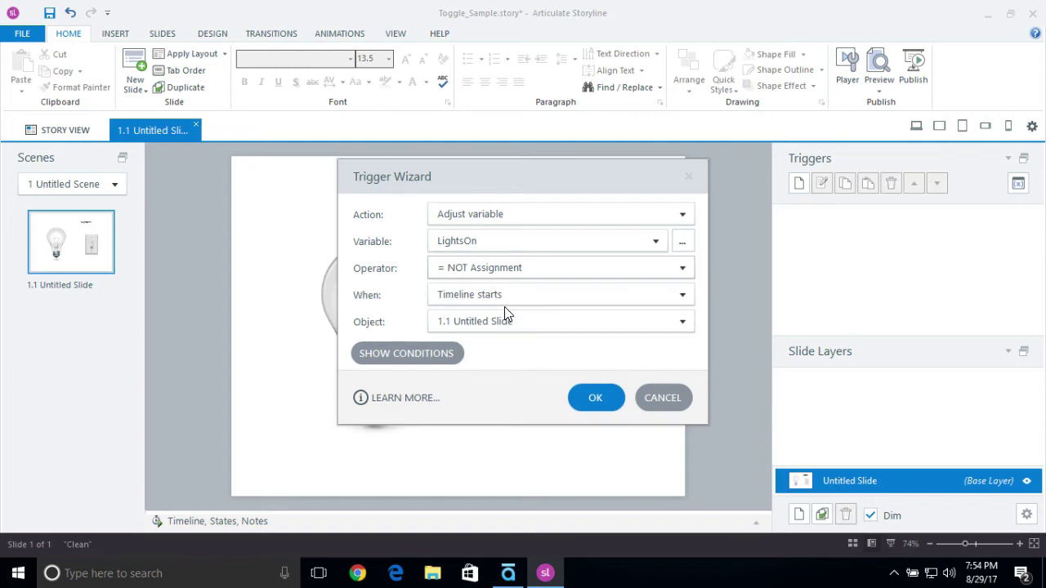
{"action": "left_click", "coordinate": [471, 296]}
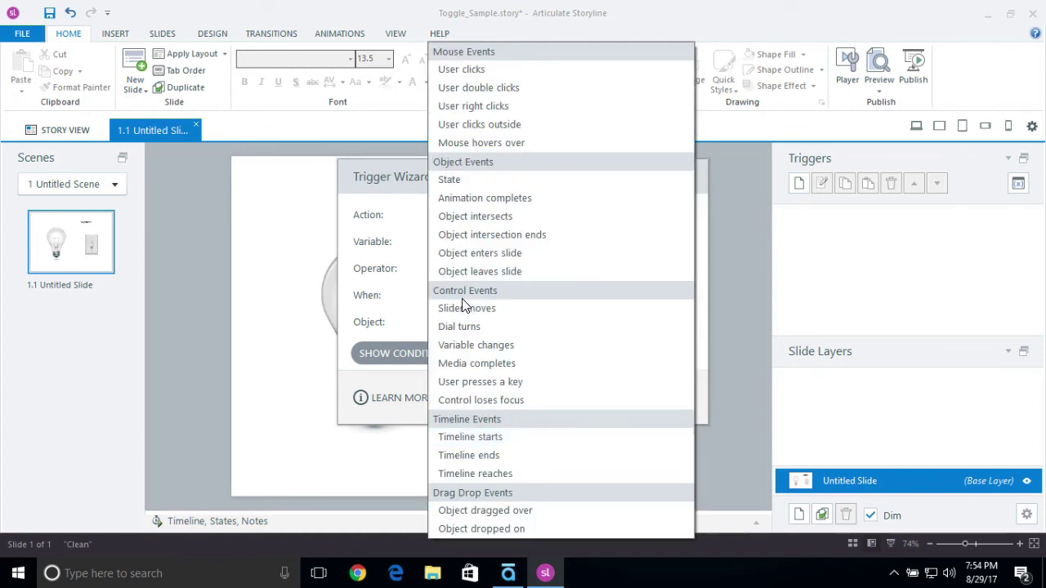
{"action": "left_click", "coordinate": [479, 73]}
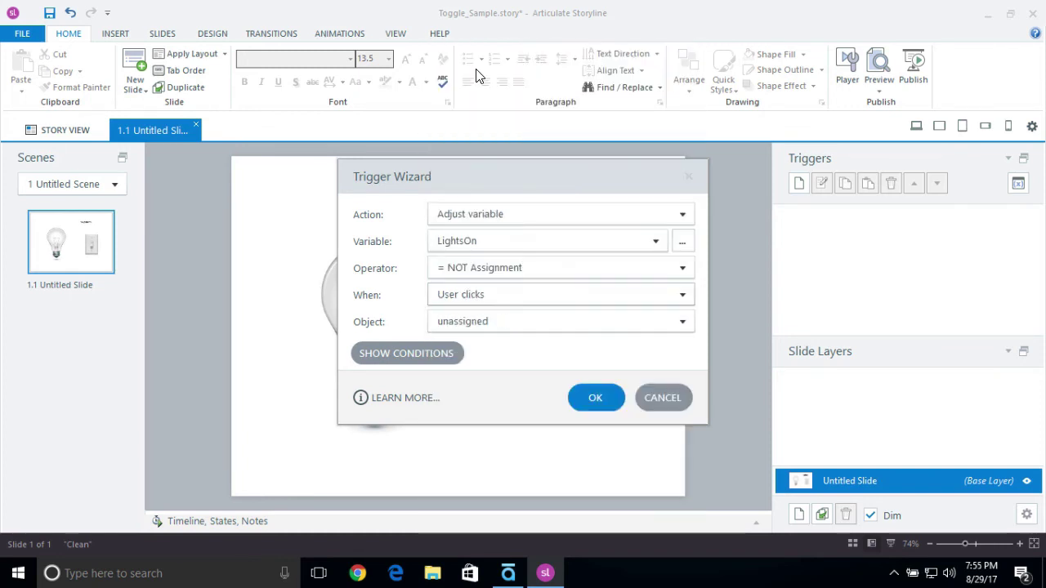
{"action": "left_click", "coordinate": [490, 321]}
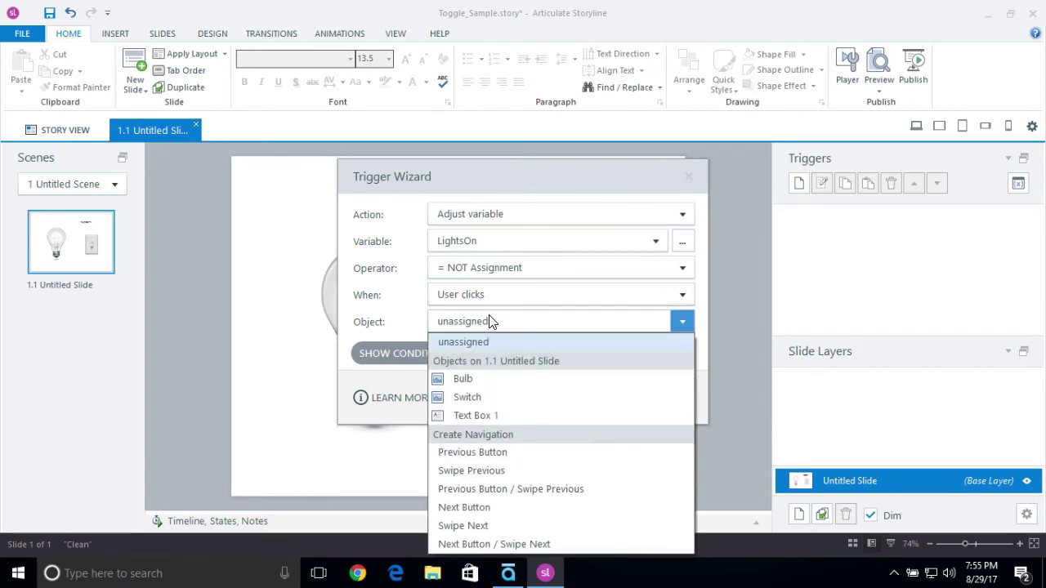
{"action": "left_click", "coordinate": [466, 397]}
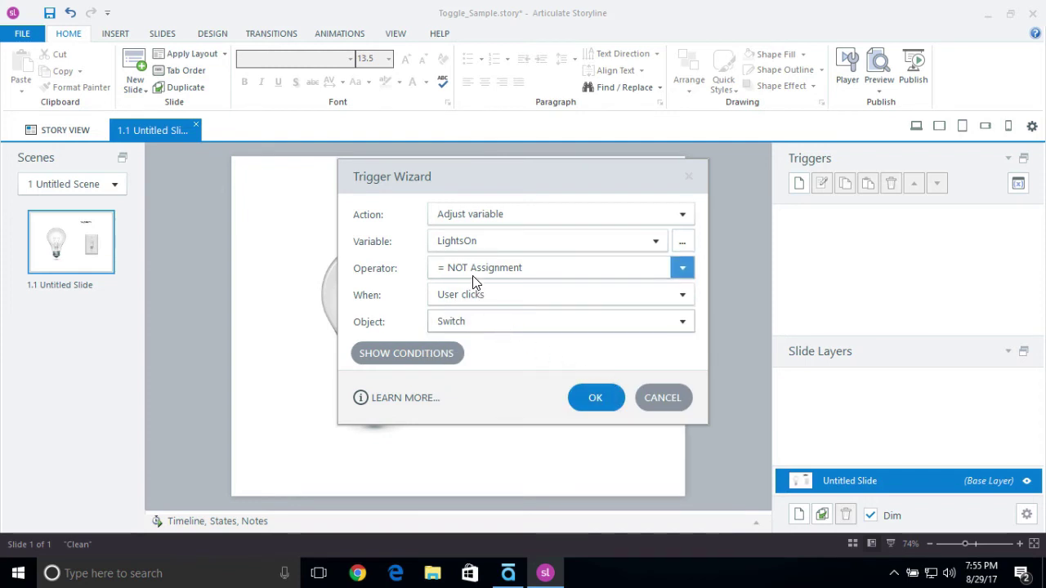
{"action": "left_click", "coordinate": [601, 396]}
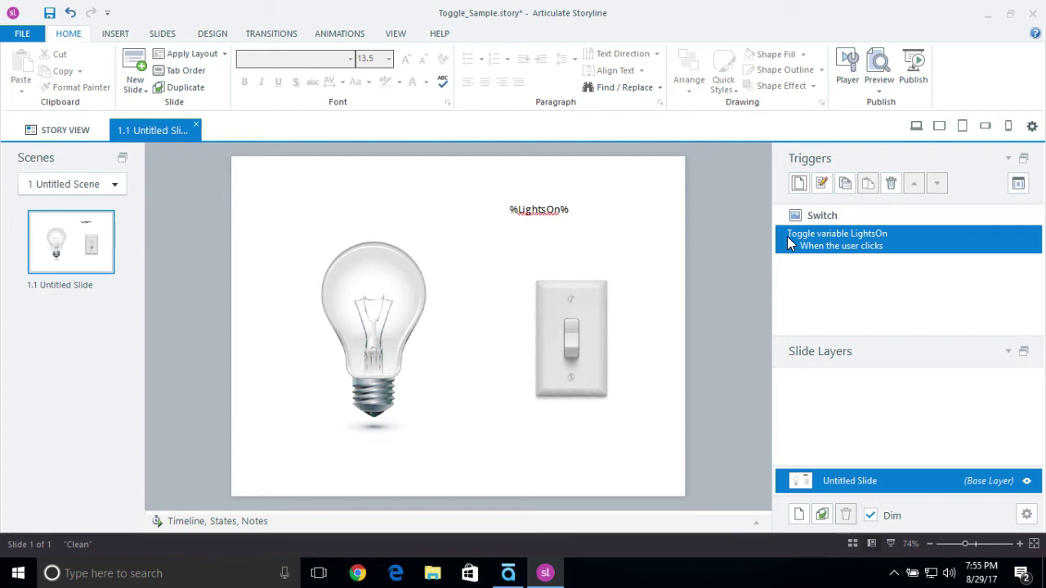
Preview this slide and click the switch twice, toggling the text to true then false
{"action": "left_click", "coordinate": [881, 84]}
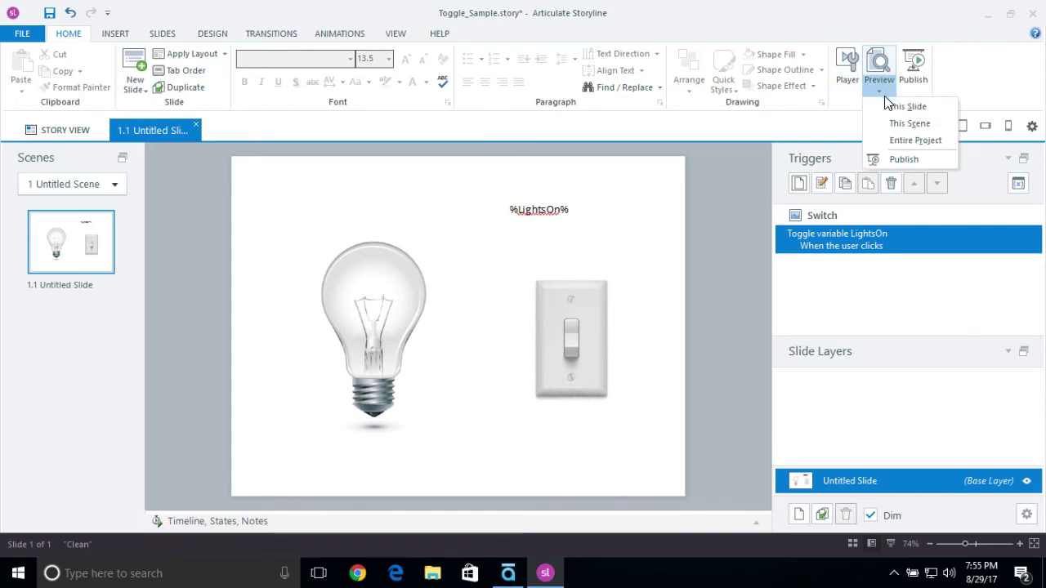
{"action": "left_click", "coordinate": [899, 107]}
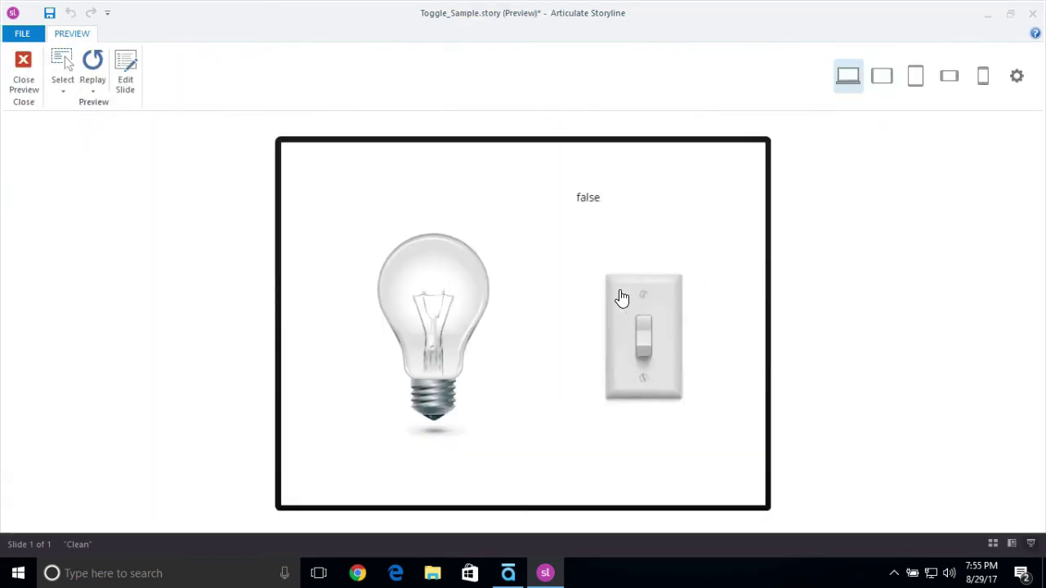
{"action": "left_click", "coordinate": [650, 340]}
{"action": "left_click", "coordinate": [650, 340]}
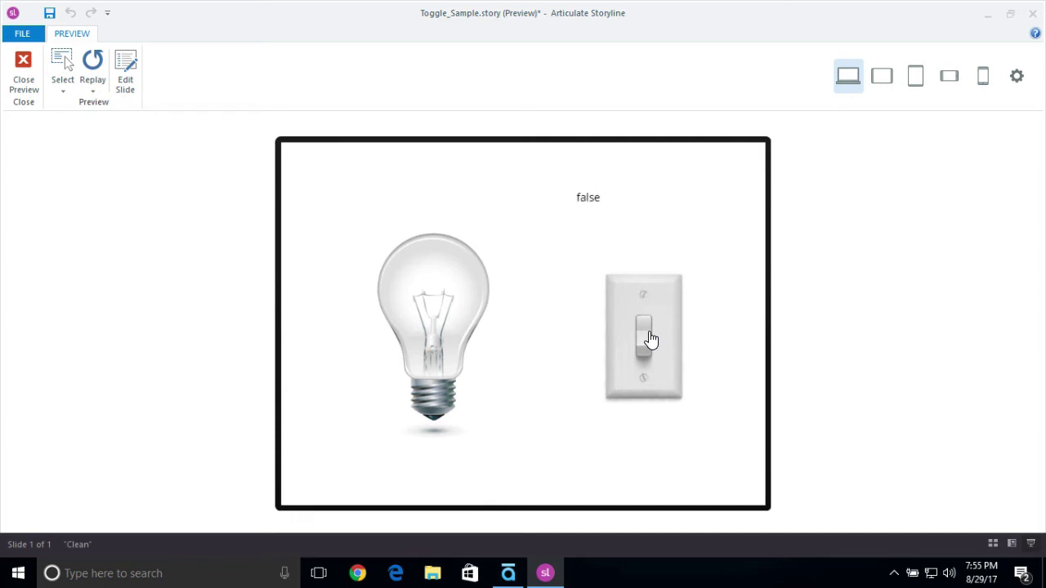